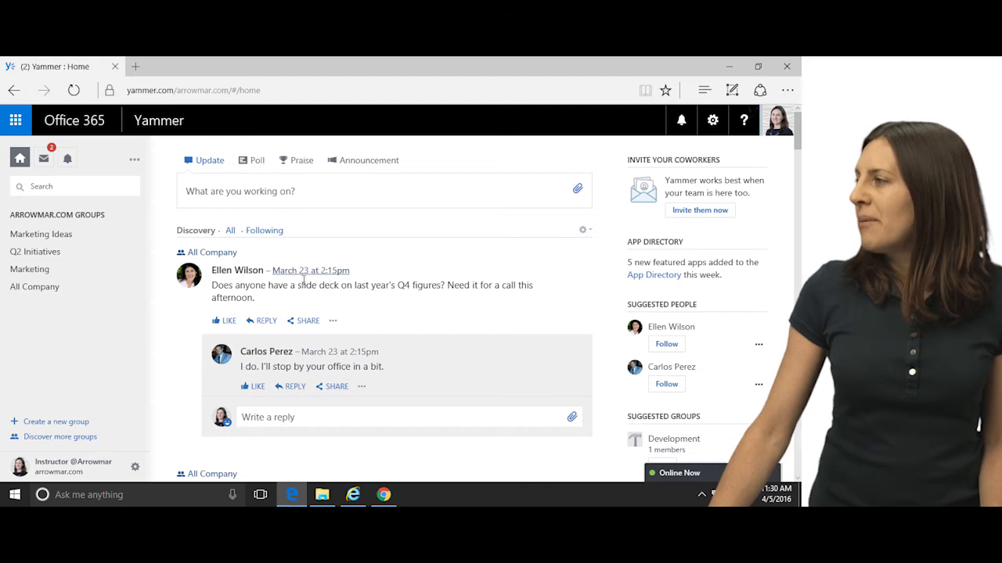
- Show all company conversations so the 'Slide Deck Complete!' post tops the feed
left_click(228, 231)
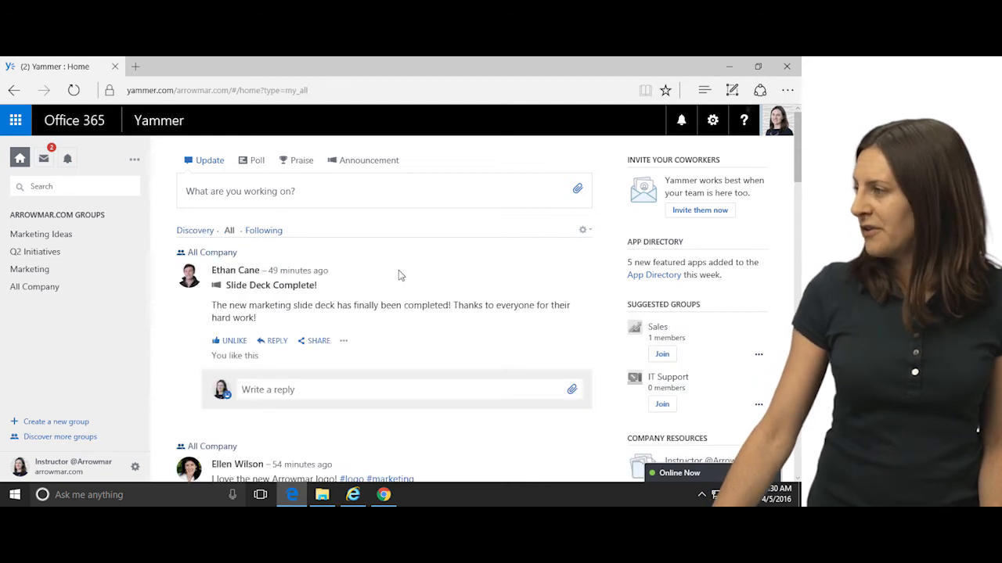
scroll(401, 280, "down", 1)
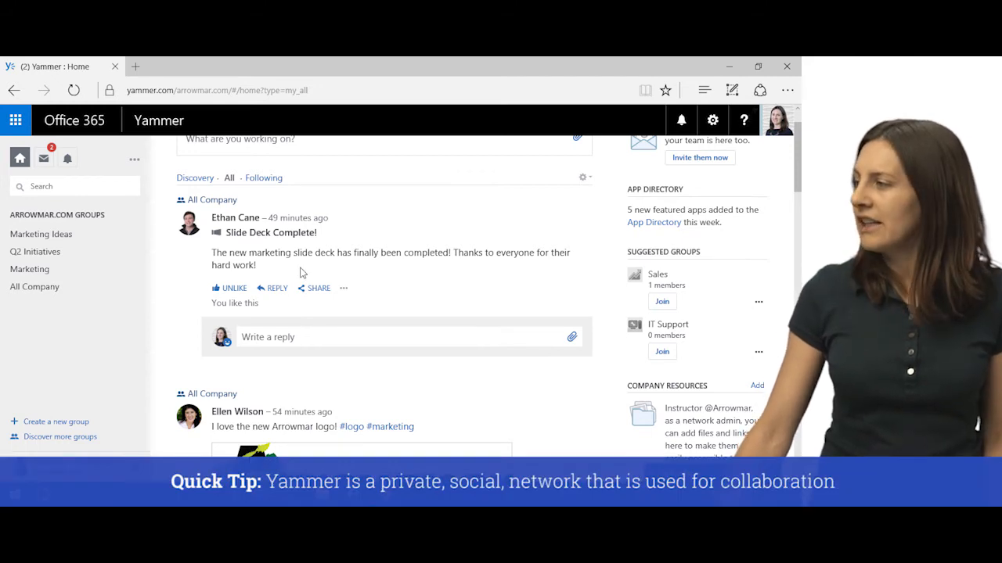
scroll(337, 272, "down", 1)
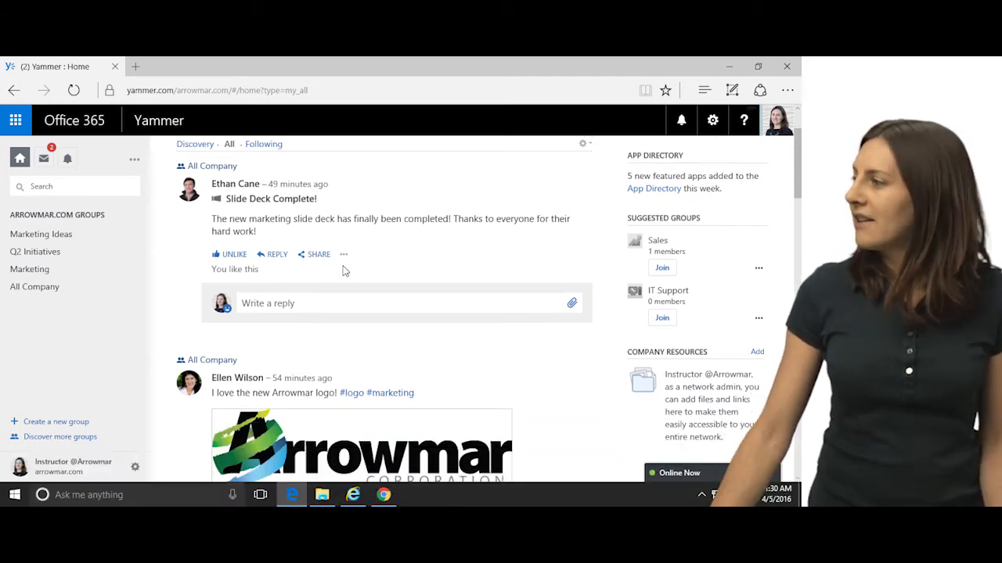
scroll(345, 270, "down", 1)
scroll(342, 271, "down", 1)
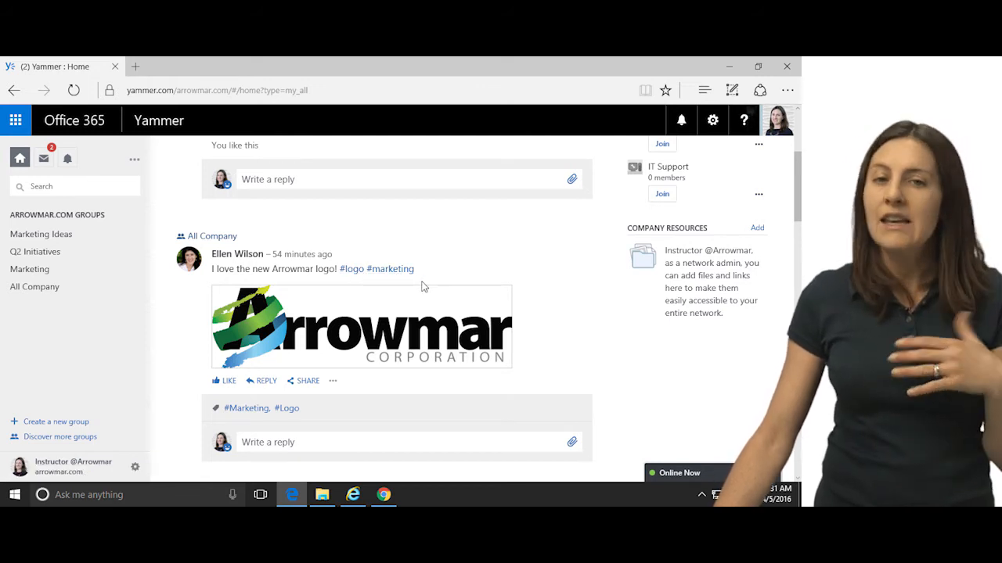
mouse_move(481, 313)
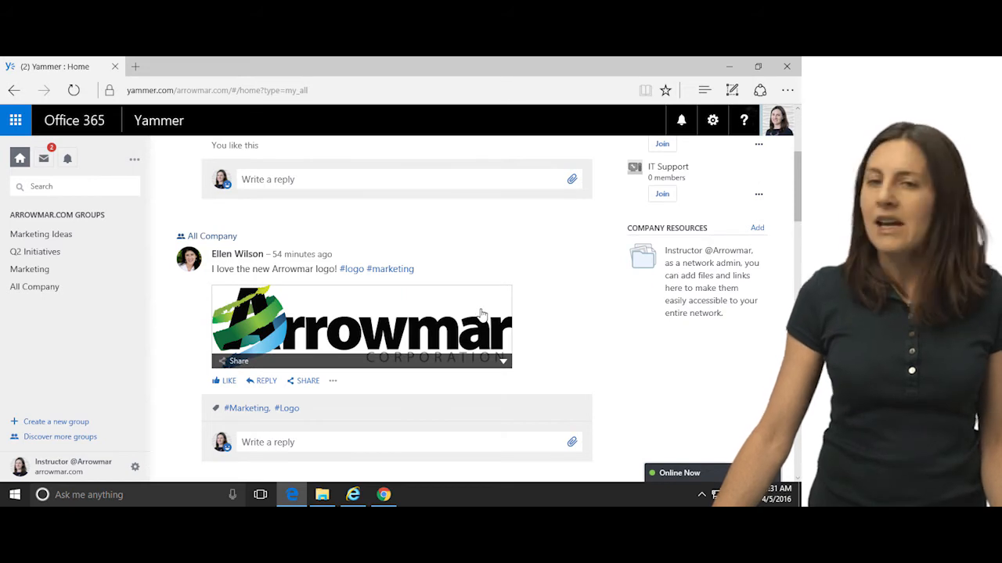
scroll(477, 302, "up", 3)
scroll(438, 313, "down", 2)
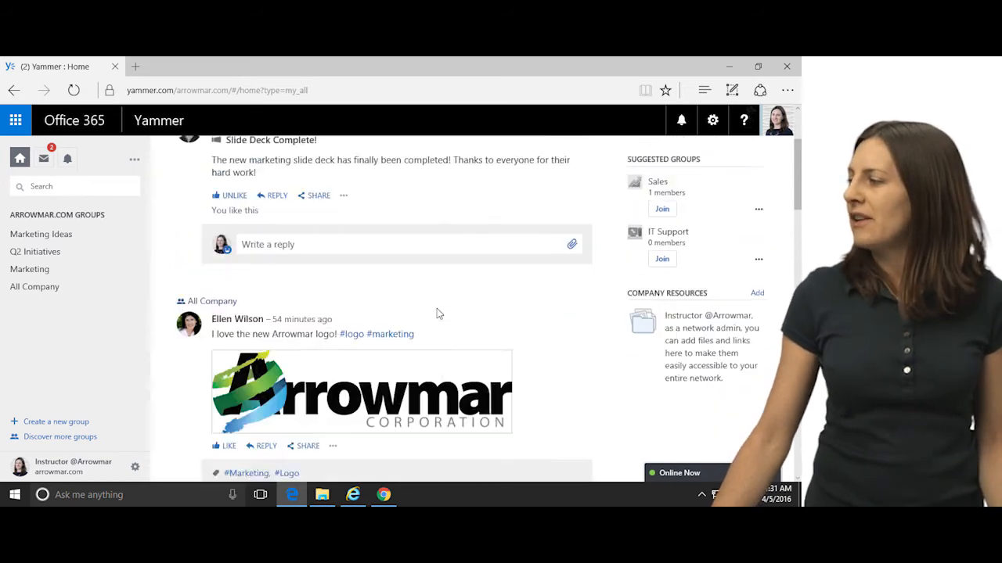
scroll(438, 313, "down", 3)
scroll(435, 309, "down", 2)
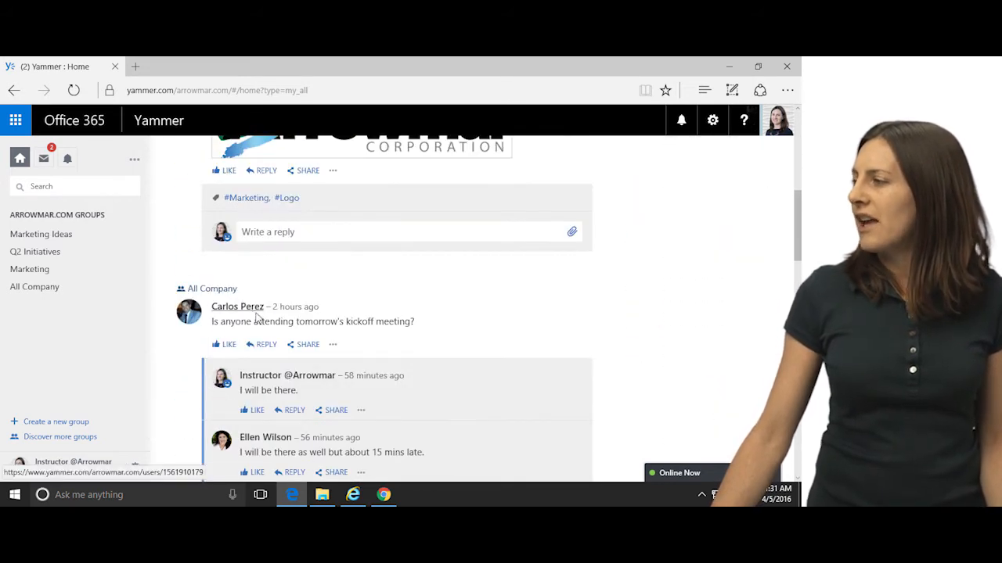
scroll(333, 324, "down", 1)
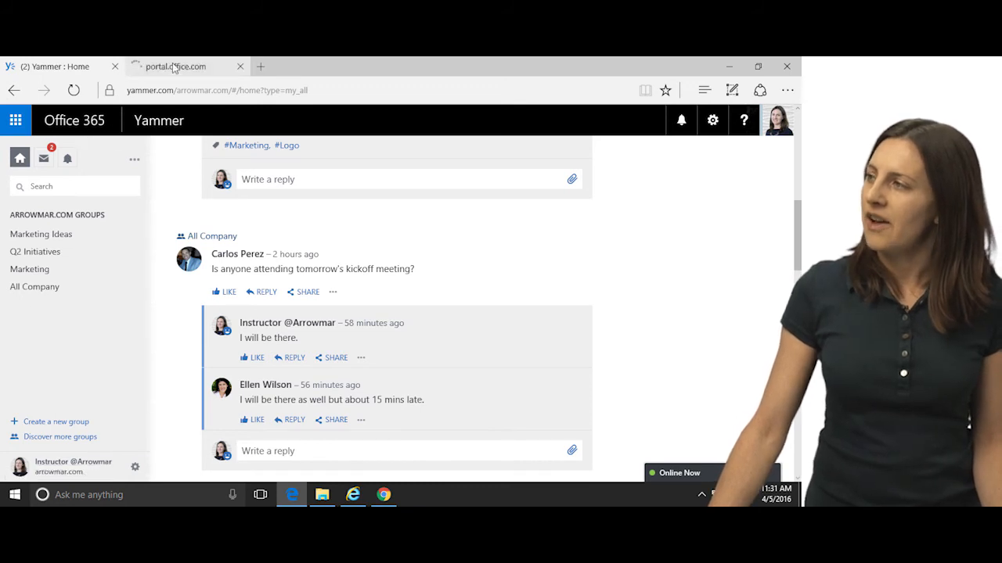
- Bring the Office 365 portal page forward while the Yammer feed sits at the kickoff-meeting thread
left_click(170, 67)
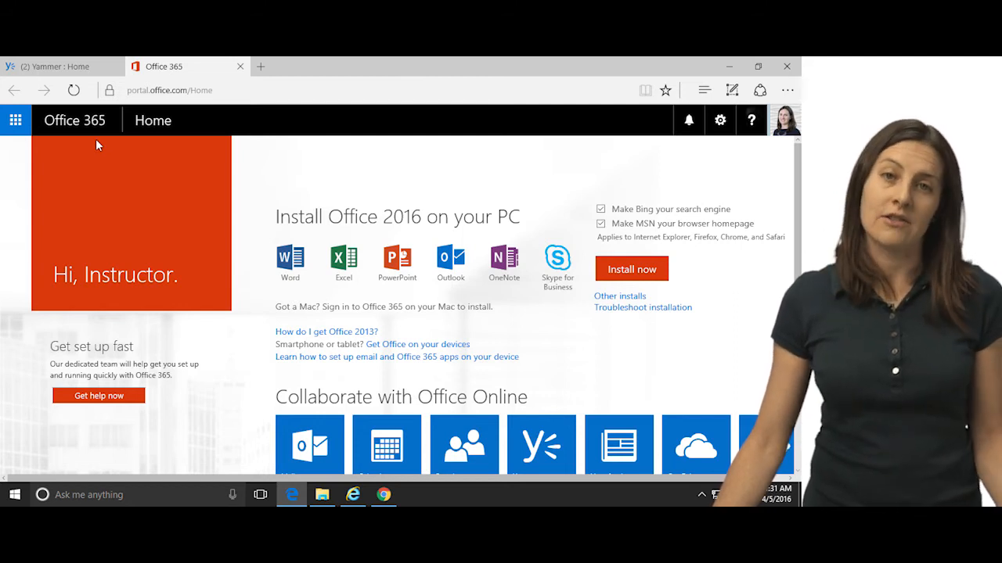
- Reveal the Office 365 waffle app launcher a few times to show the Yammer tile among the apps
left_click(16, 121)
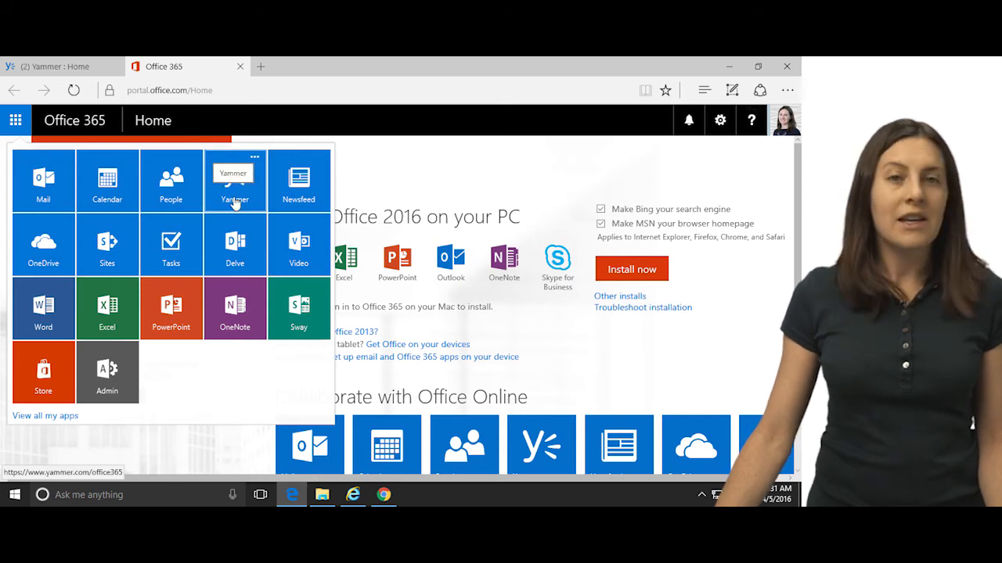
left_click(16, 123)
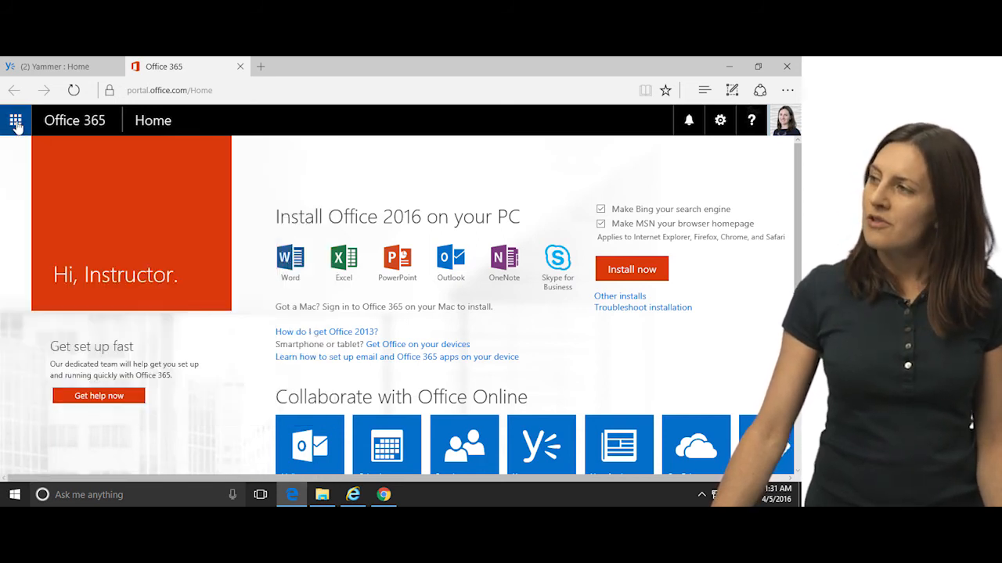
left_click(16, 125)
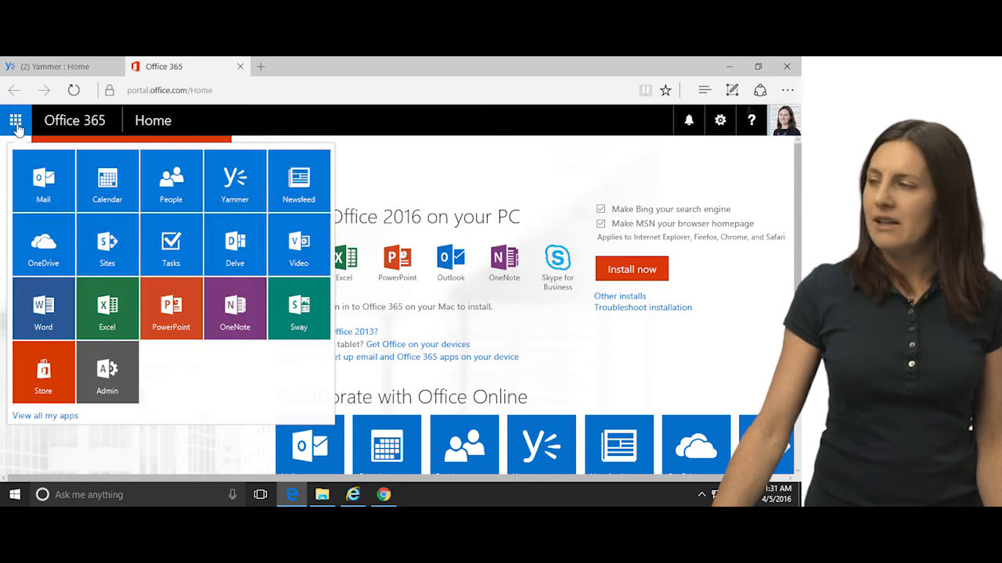
left_click(618, 368)
scroll(626, 376, "down", 1)
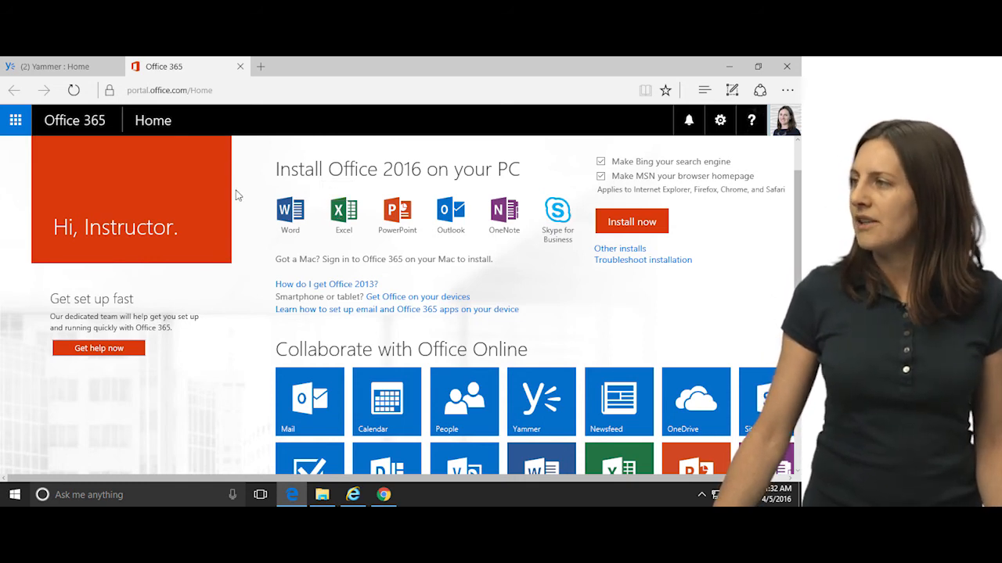
left_click(16, 121)
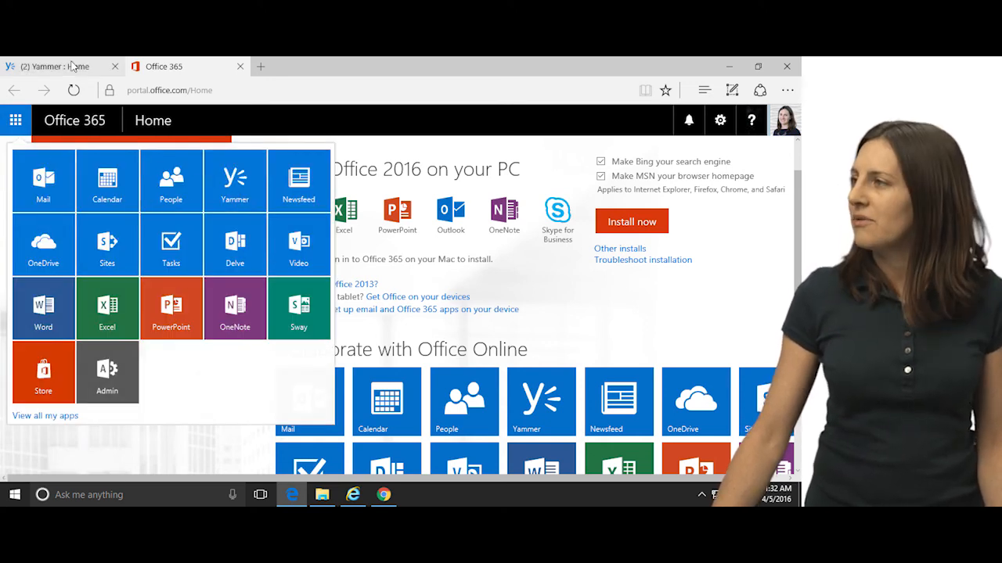
left_click(73, 67)
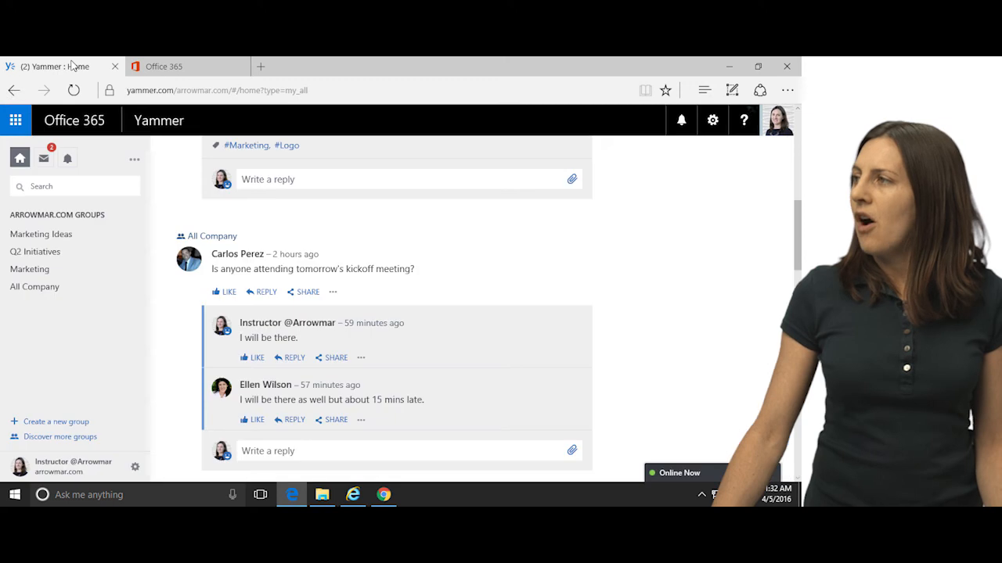